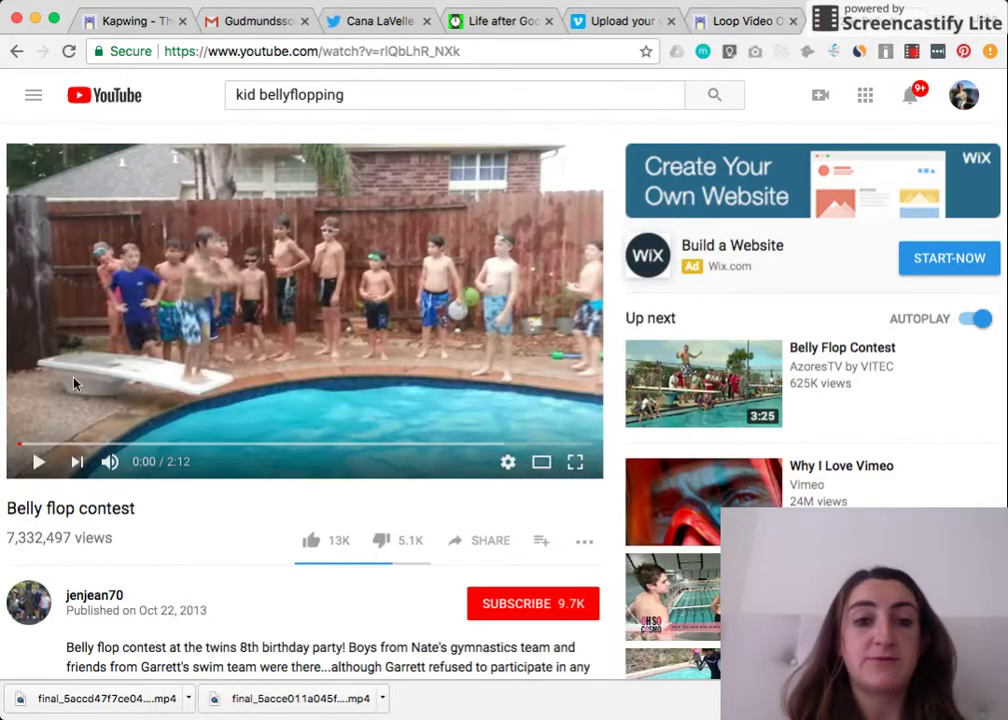
Preview the YouTube 'Belly flop contest' clip, select its web address, and return to Kapwing's Reverse Video page
{"action": "left_click", "coordinate": [35, 461]}
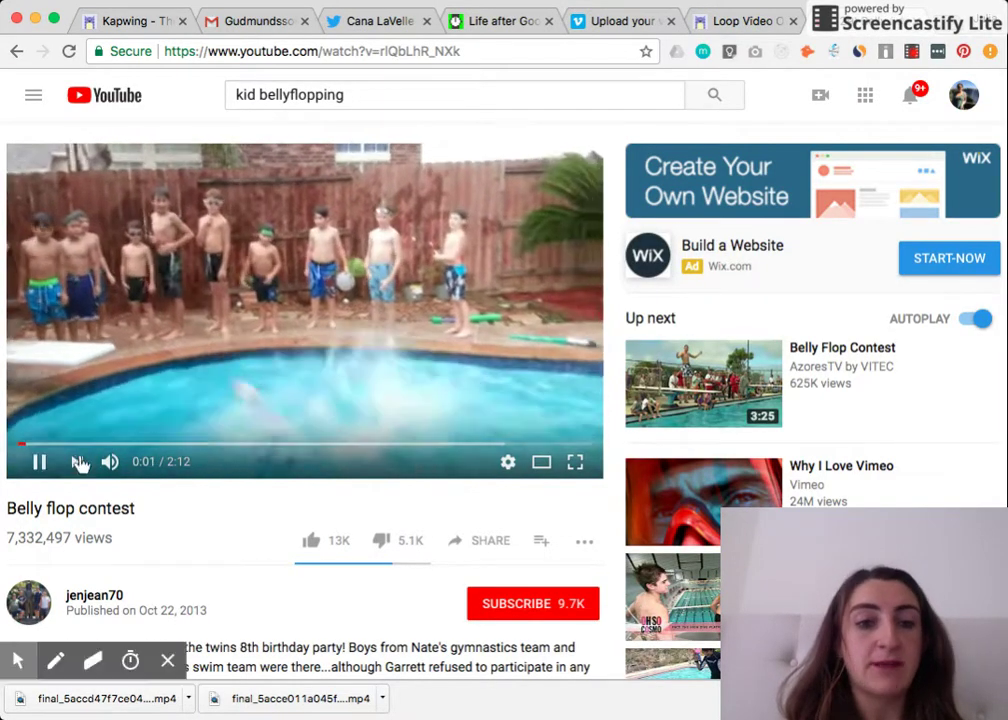
{"action": "left_click", "coordinate": [36, 463]}
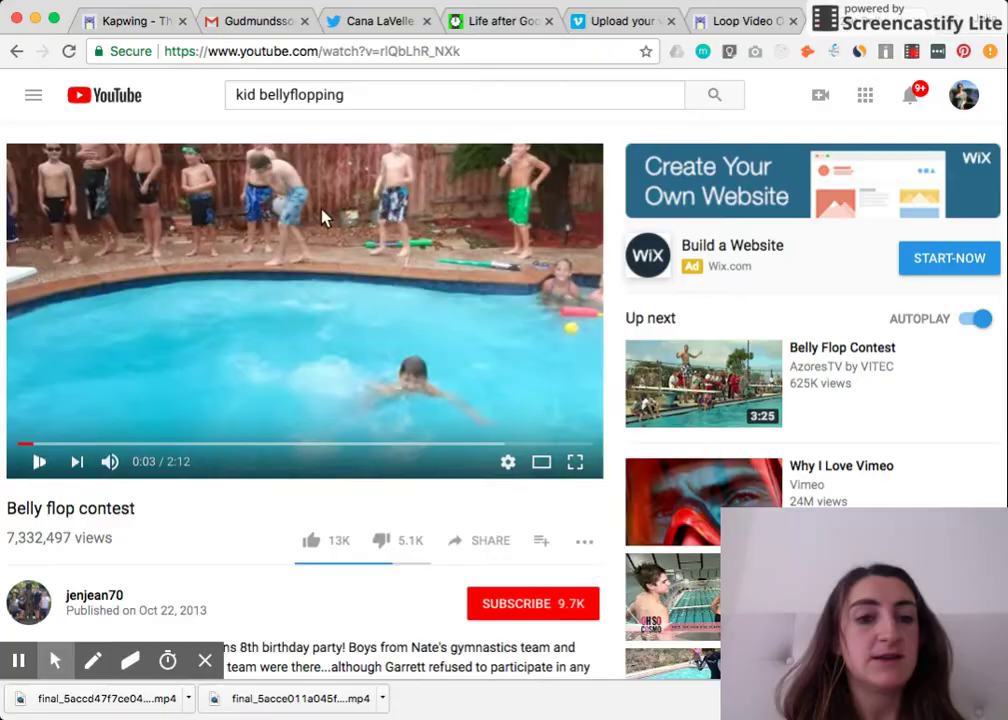
{"action": "left_click", "coordinate": [460, 51]}
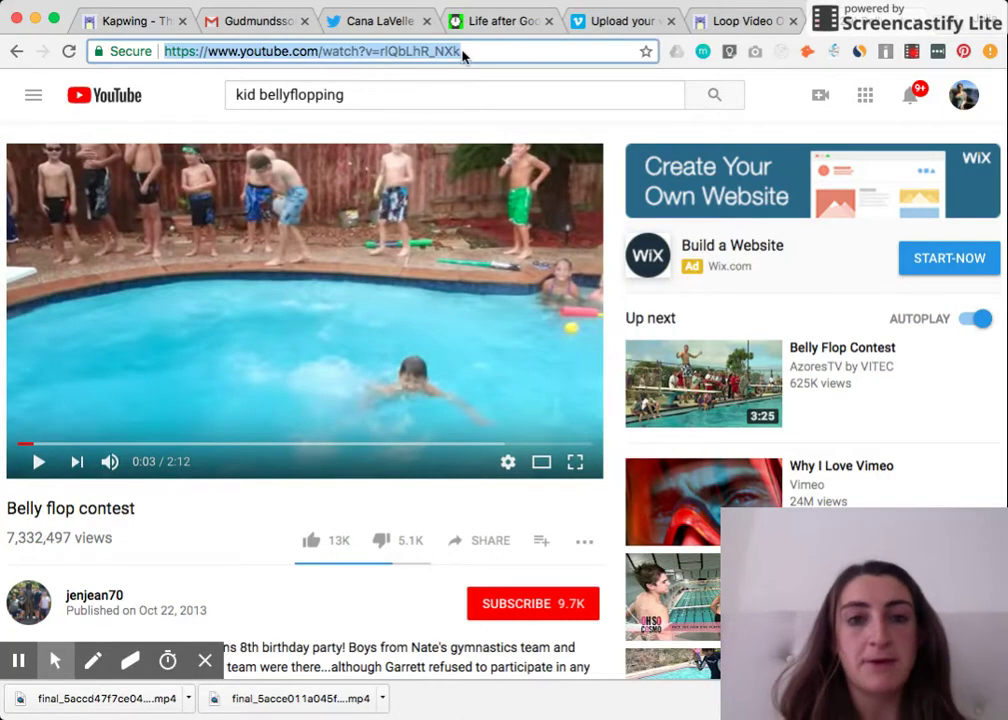
{"action": "left_click", "coordinate": [727, 22]}
Paste the belly flop clip's YouTube link into the Paste a URL field to load it
{"action": "left_click", "coordinate": [465, 370]}
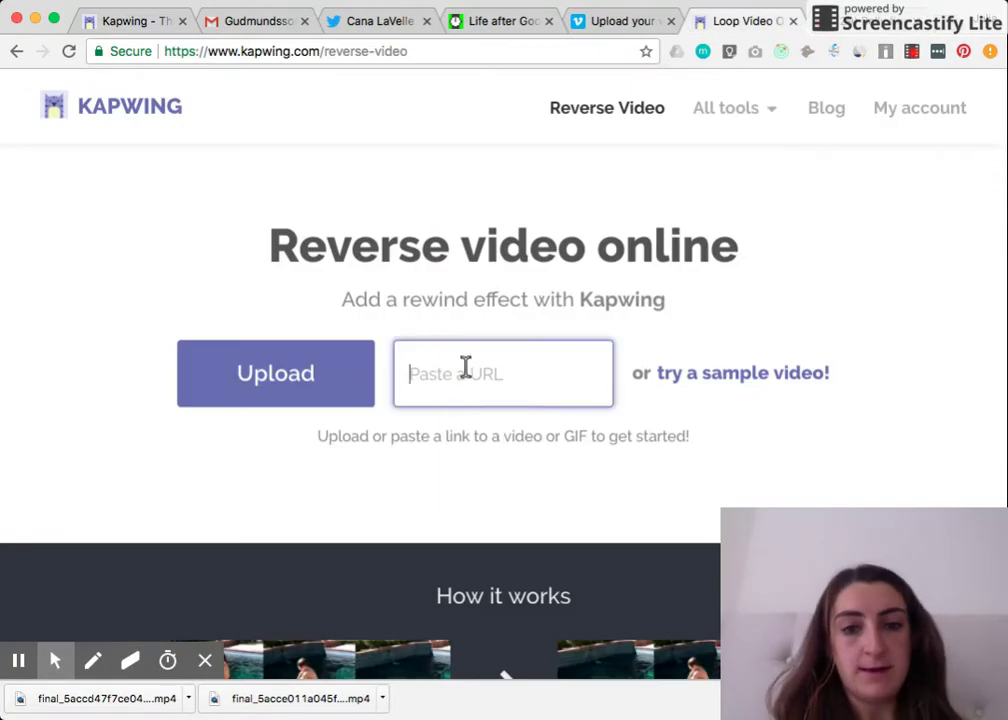
{"action": "key", "text": "ctrl+v"}
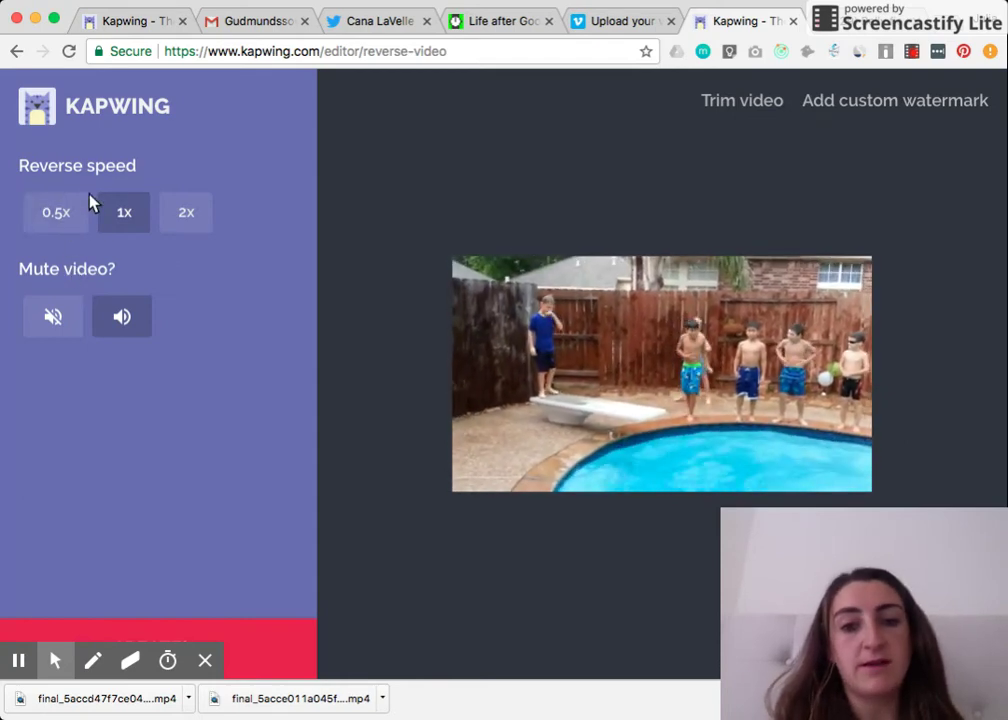
Choose 2x reverse speed and submit the belly flop video with Create
{"action": "left_click", "coordinate": [200, 216]}
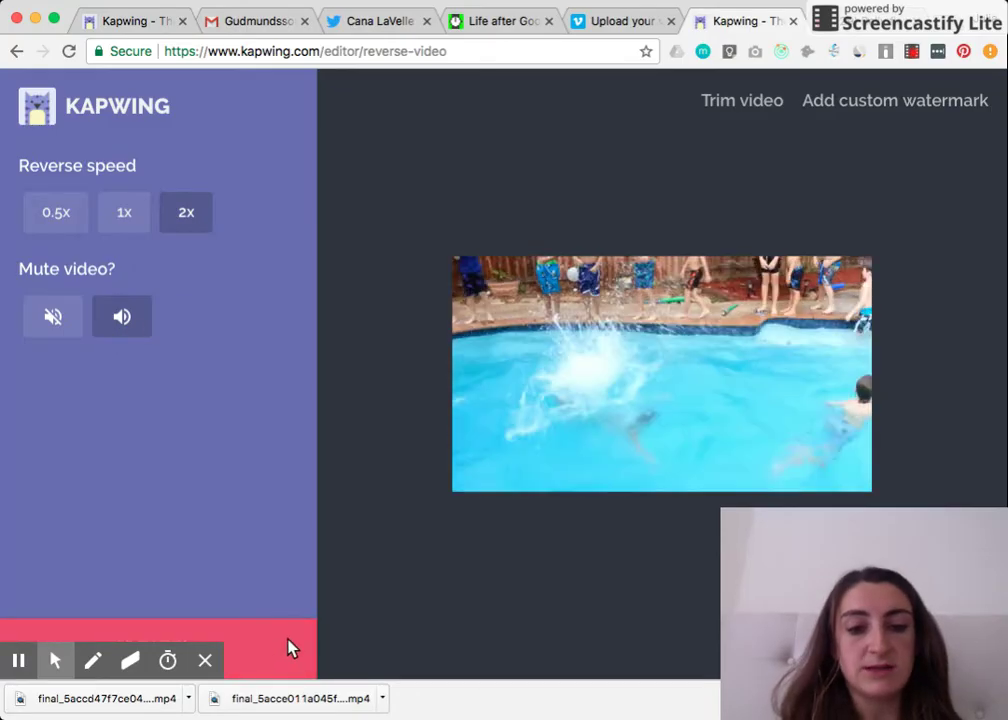
{"action": "left_click", "coordinate": [286, 648]}
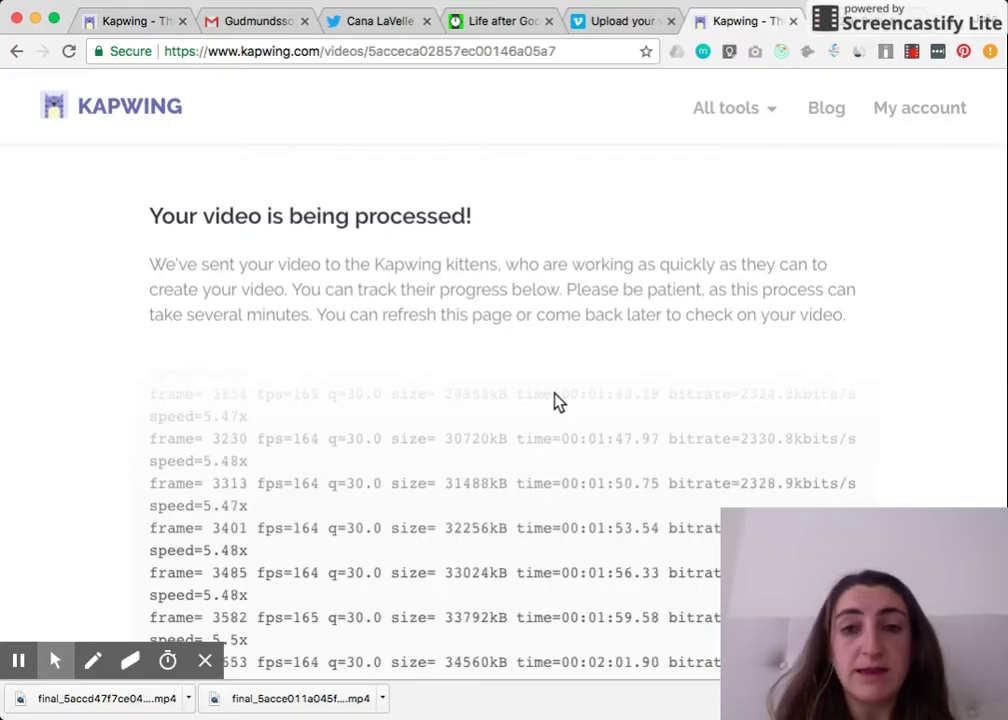
Scroll down while waiting for the reversed 2x video to finish processing
{"action": "scroll", "coordinate": [972, 362], "scroll_direction": "down", "scroll_amount": 3}
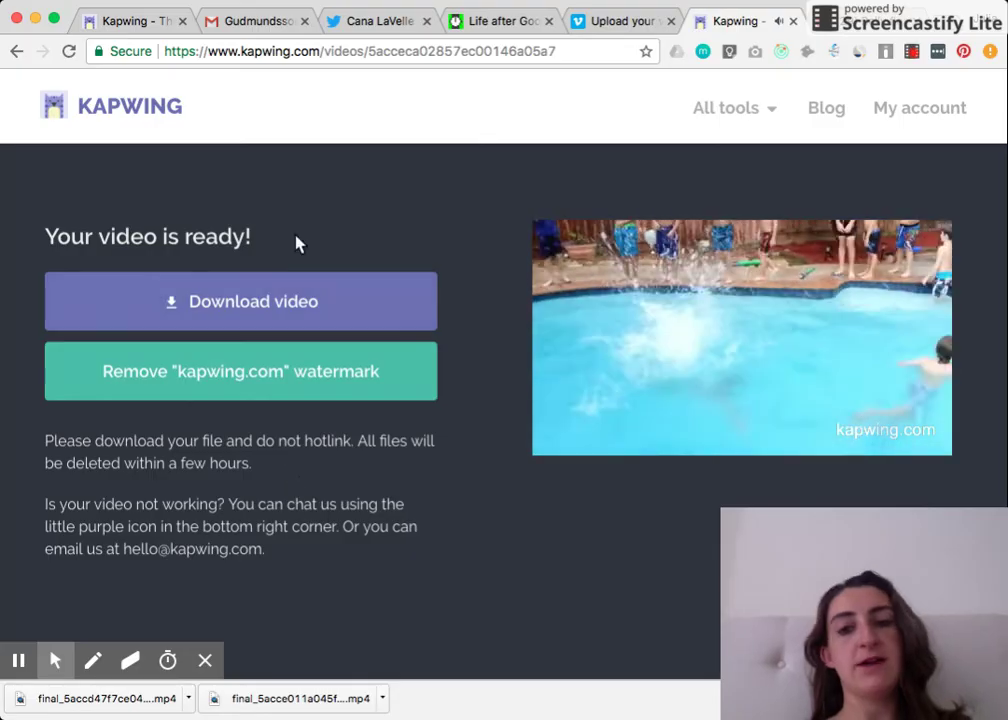
Download the reversed belly flop video as a 22.8 MB MP4 file
{"action": "left_click", "coordinate": [259, 300]}
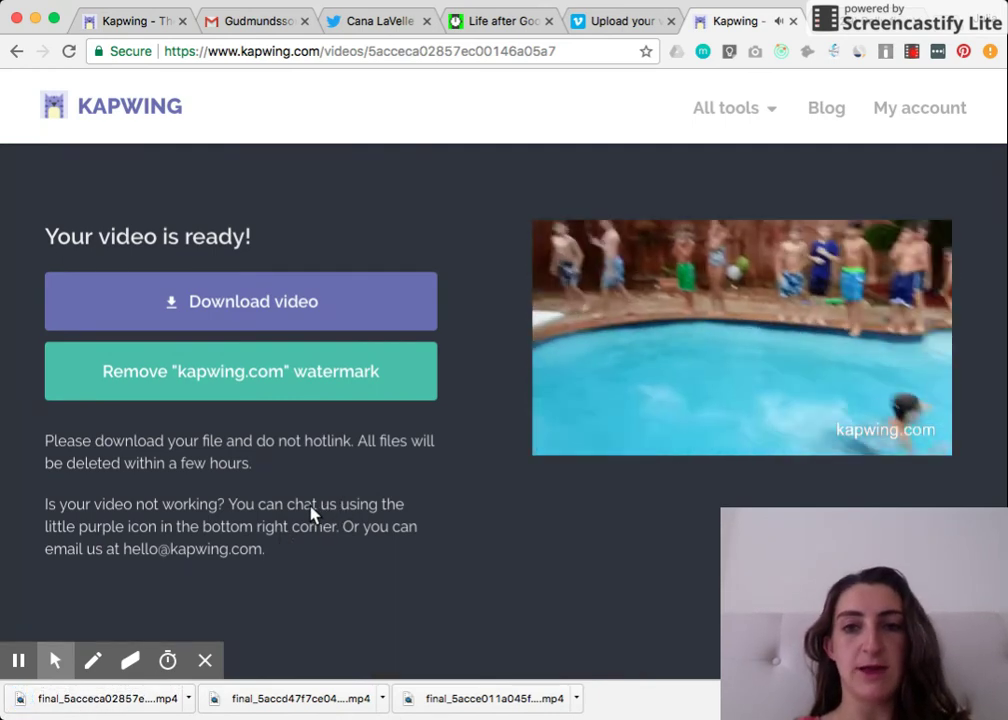
{"action": "mouse_move", "coordinate": [569, 398]}
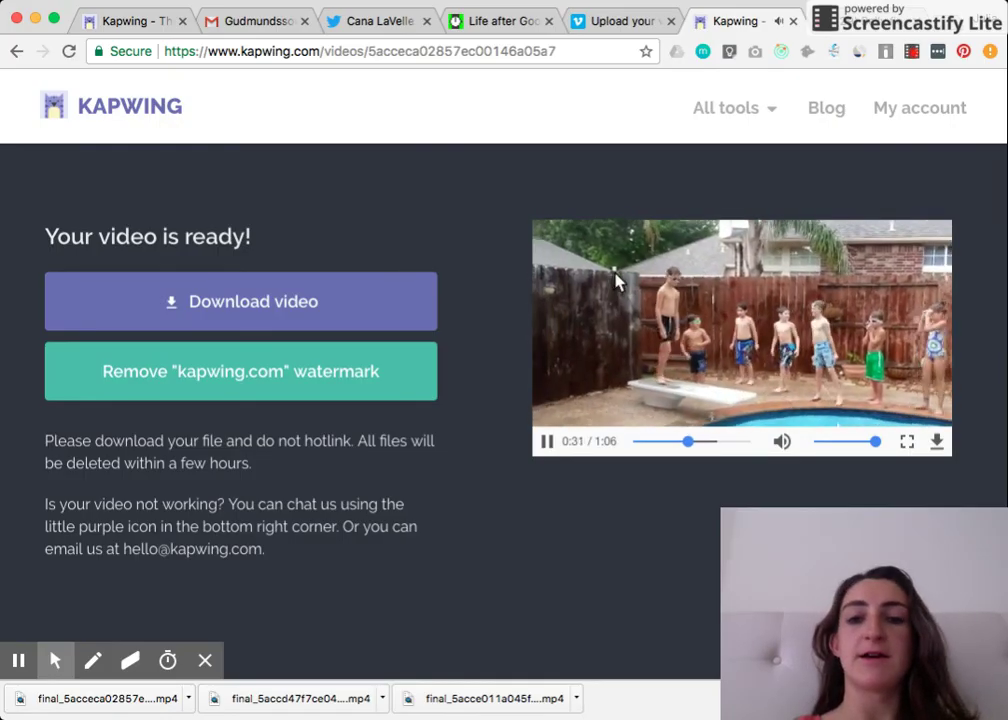